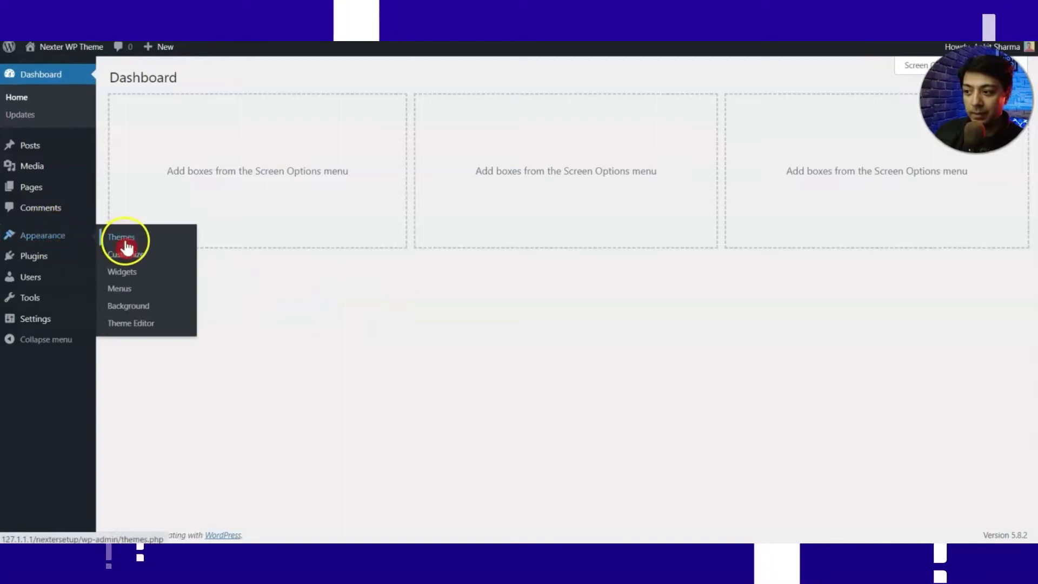
Find 'nexter' among new themes, install the Nexter theme and activate it
{"action": "left_click", "coordinate": [128, 241]}
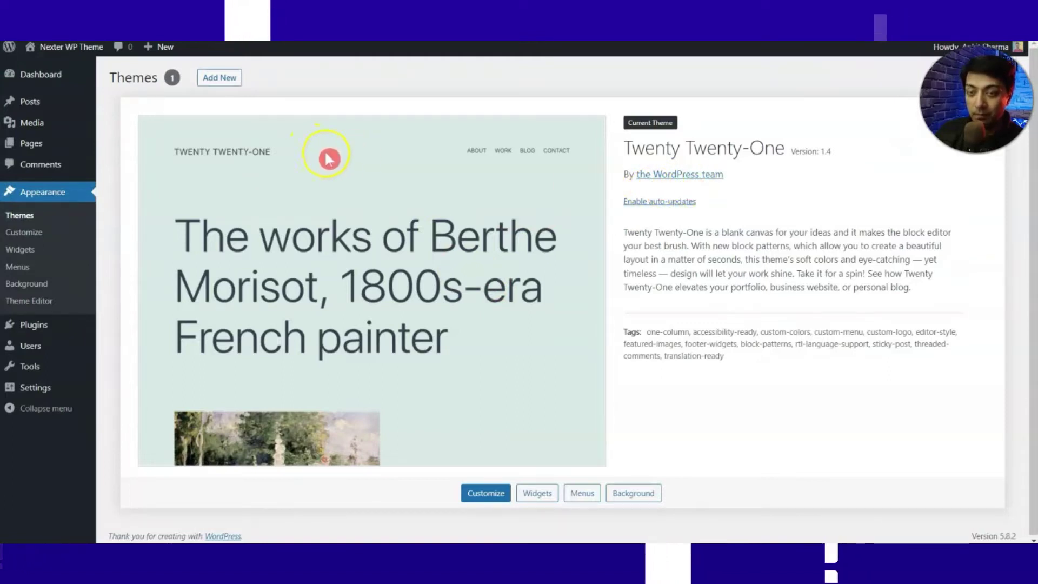
{"action": "left_click", "coordinate": [227, 81]}
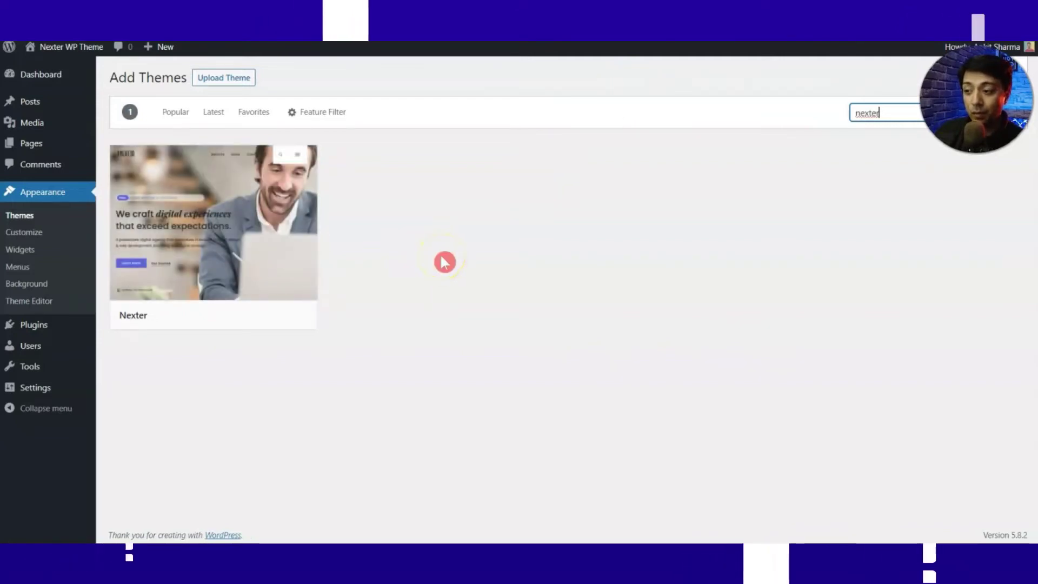
{"action": "mouse_move", "coordinate": [213, 222]}
{"action": "type", "text": "nexter"}
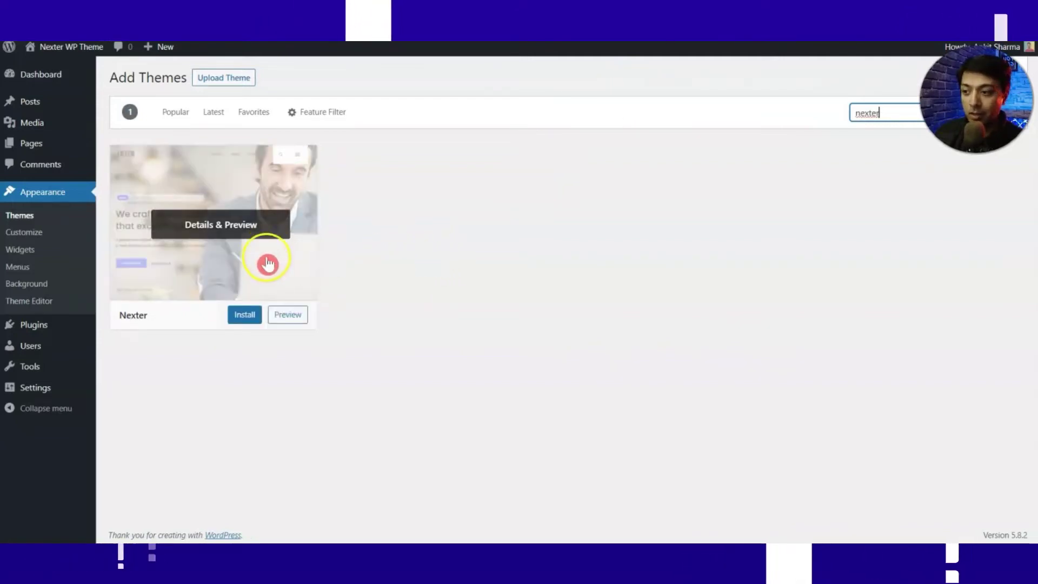
{"action": "left_click", "coordinate": [244, 315]}
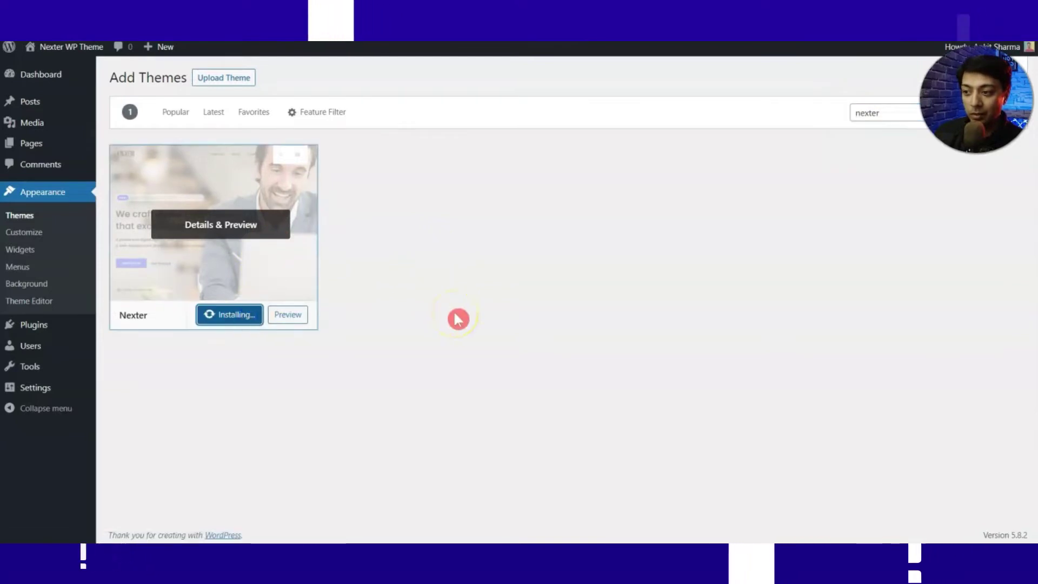
{"action": "left_click", "coordinate": [220, 318]}
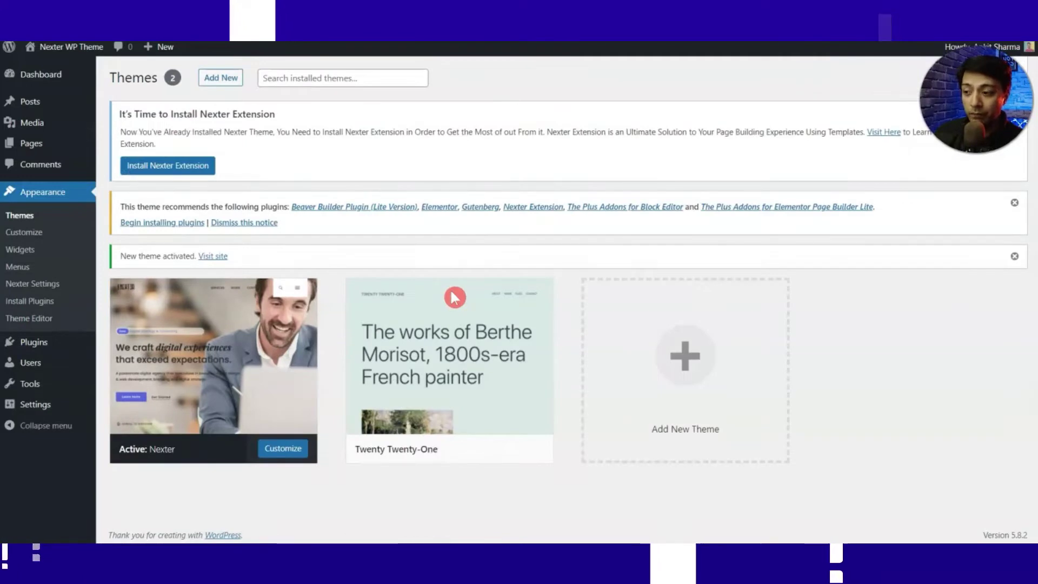
{"action": "mouse_move", "coordinate": [449, 357]}
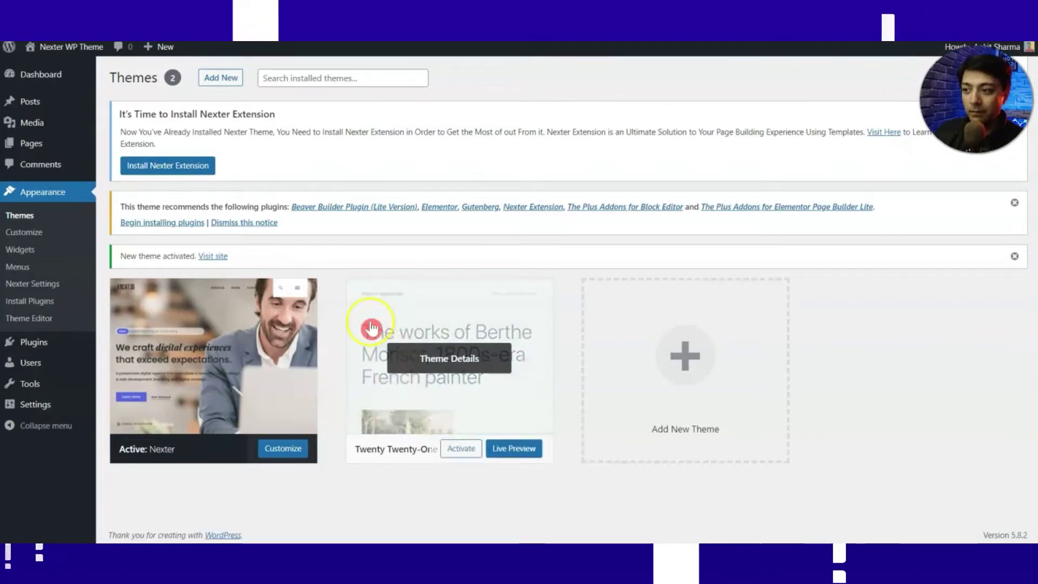
Install the Nexter Extension 1.0.7 plugin from the theme notice and activate it
{"action": "left_click", "coordinate": [166, 176]}
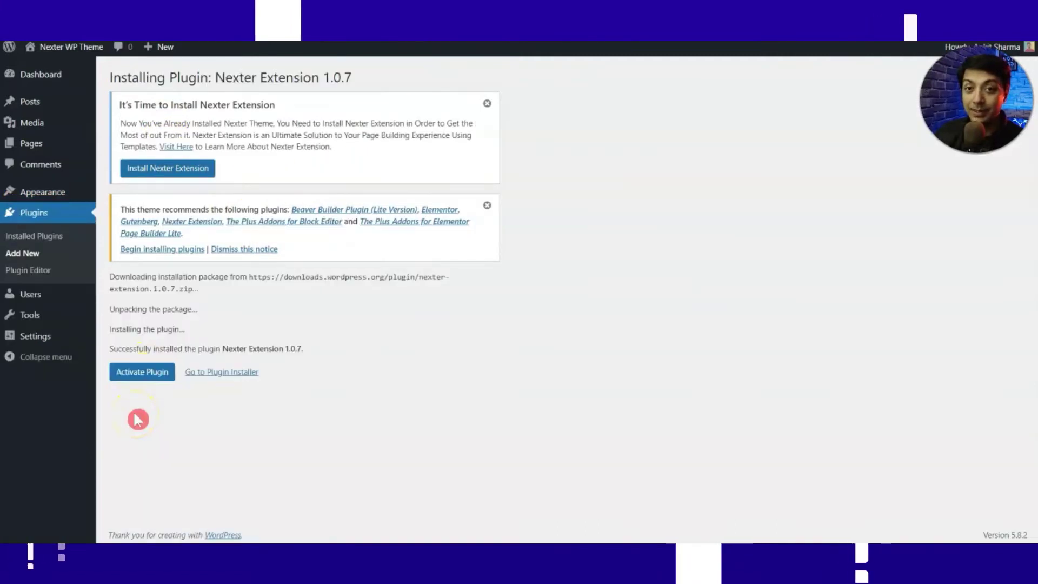
{"action": "left_click", "coordinate": [131, 375]}
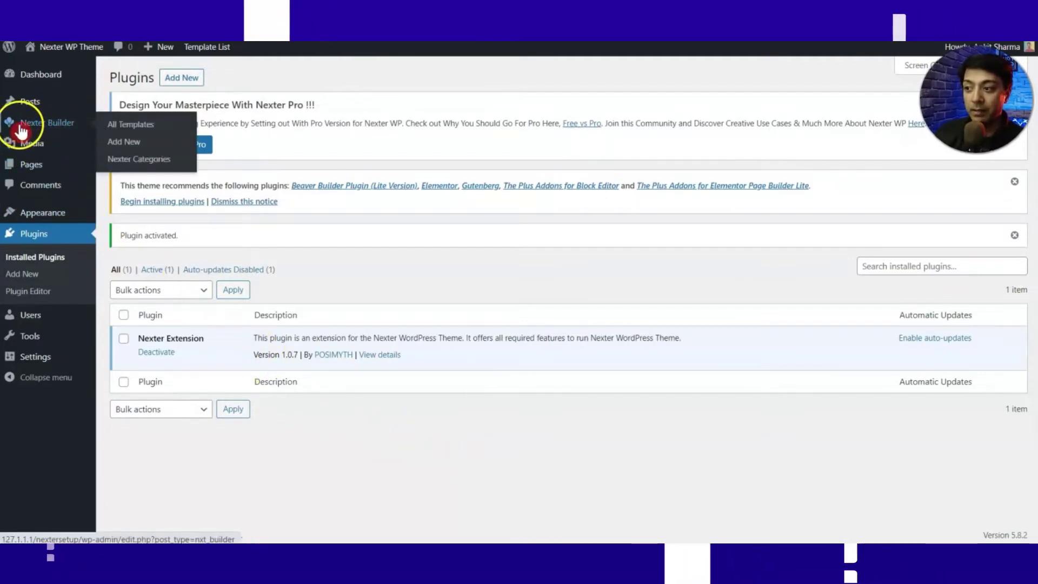
{"action": "mouse_move", "coordinate": [46, 122]}
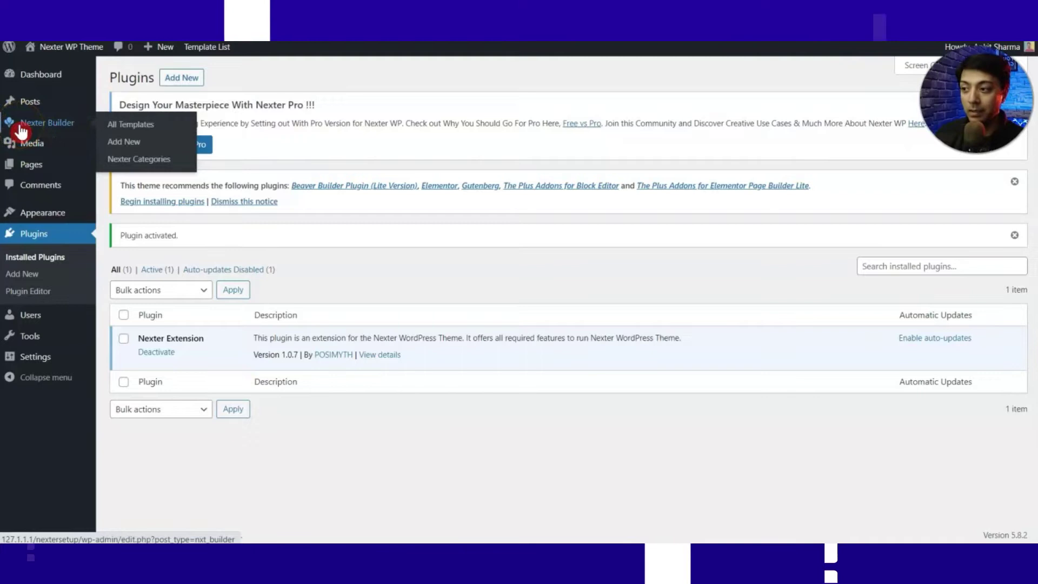
Check the empty Sections and Pages template tabs, then follow 'I Would Like to Go Pro'
{"action": "left_click", "coordinate": [21, 129]}
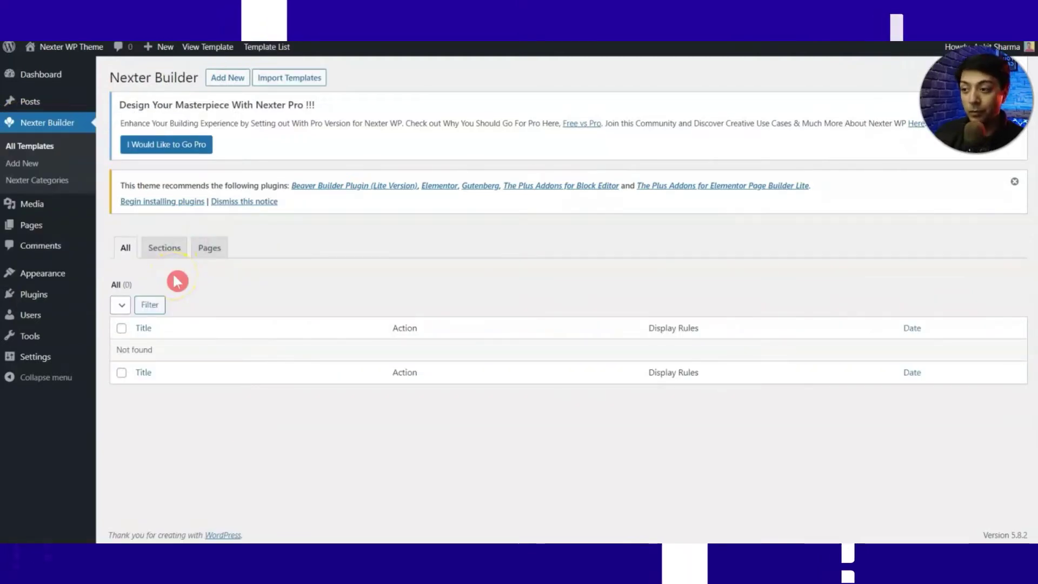
{"action": "left_click", "coordinate": [164, 249]}
{"action": "left_click", "coordinate": [215, 247]}
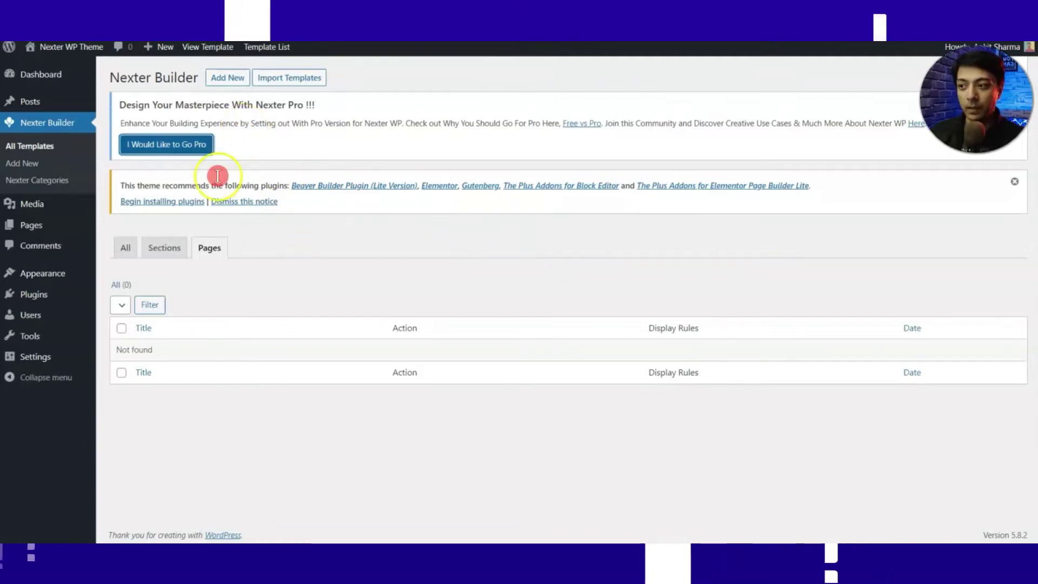
{"action": "left_click", "coordinate": [147, 152]}
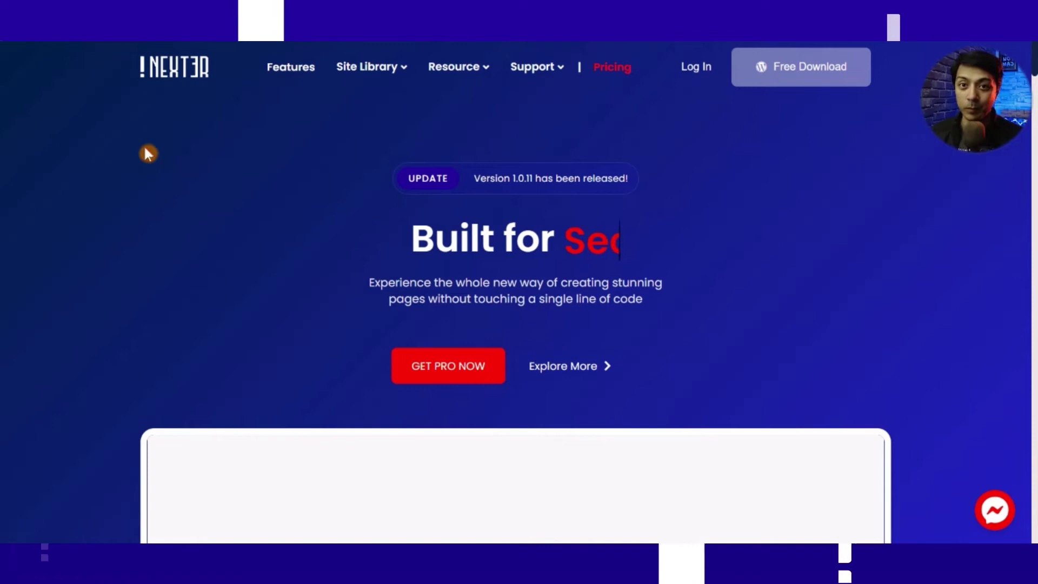
Download the Nexter Pro Extension 1.0.2 zip from the store account's Download page
{"action": "left_click", "coordinate": [696, 74]}
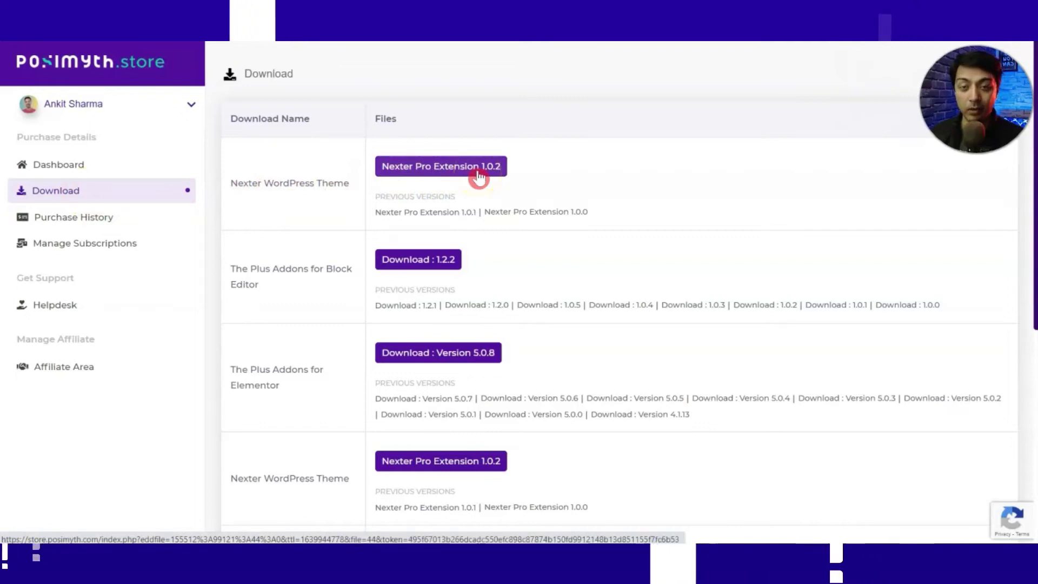
{"action": "left_click", "coordinate": [506, 175]}
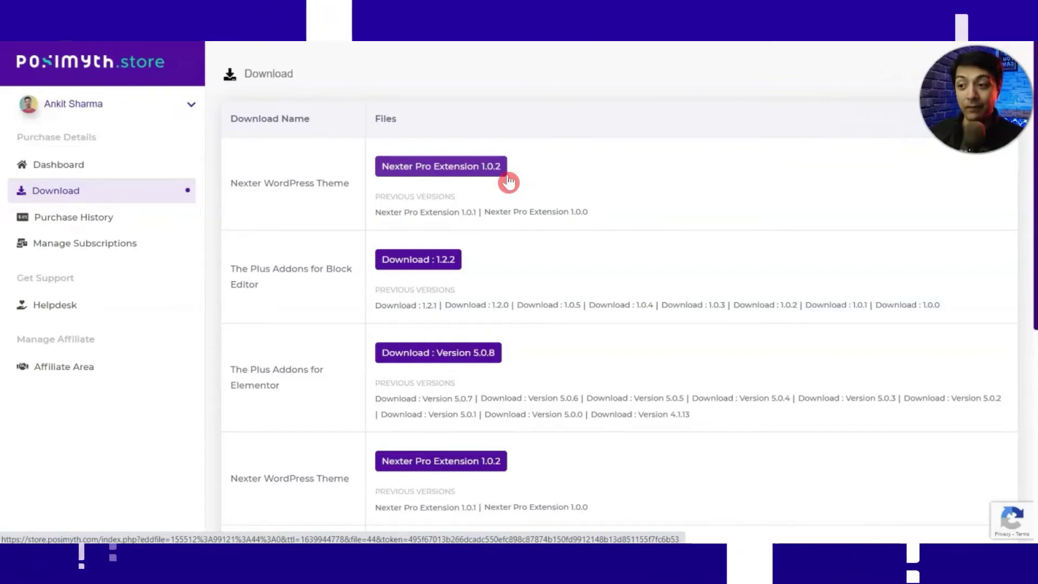
{"action": "left_click", "coordinate": [484, 196]}
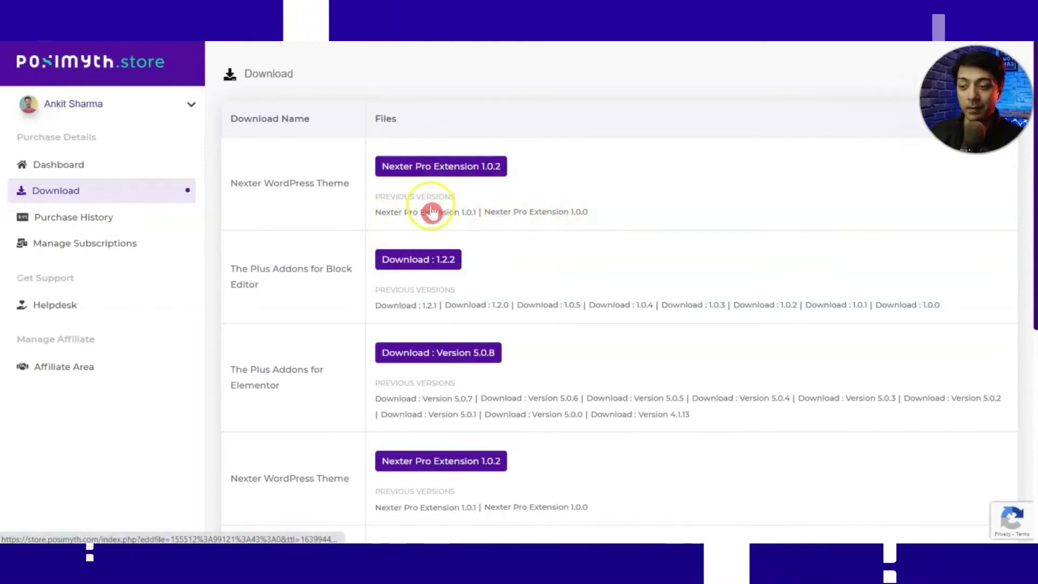
{"action": "left_click", "coordinate": [445, 174]}
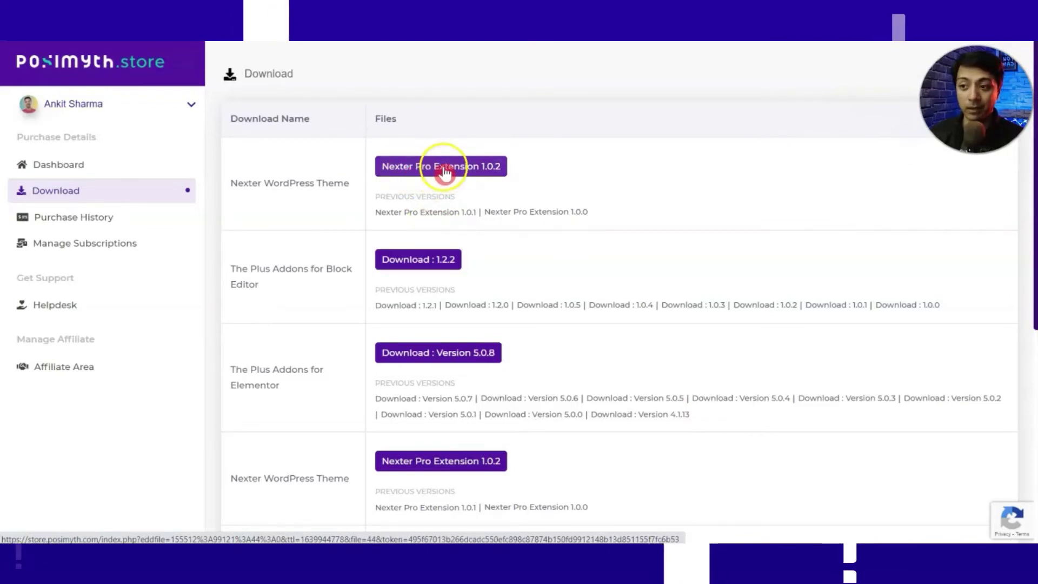
{"action": "left_click", "coordinate": [479, 174]}
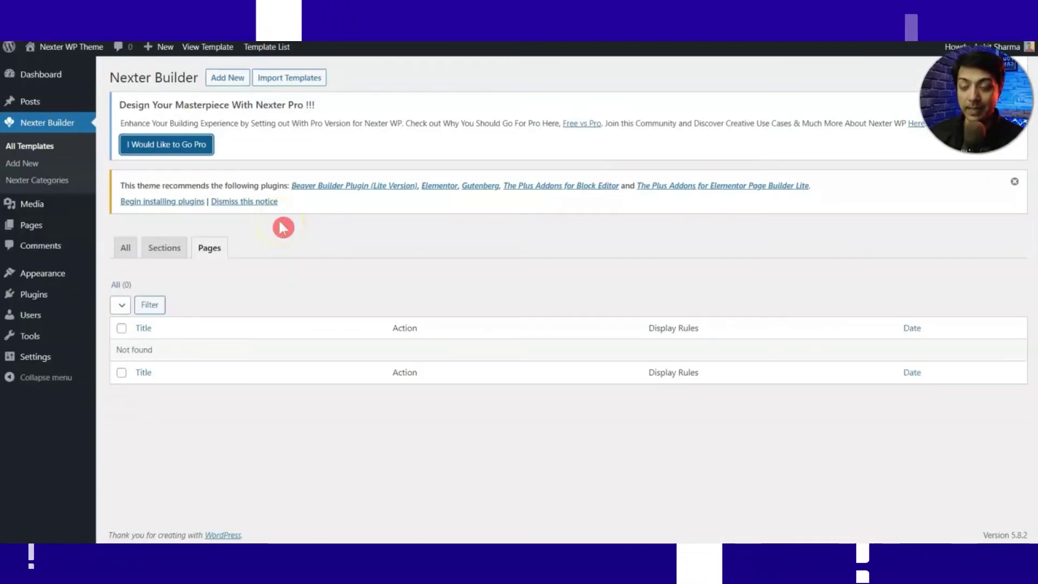
{"action": "mouse_move", "coordinate": [33, 294]}
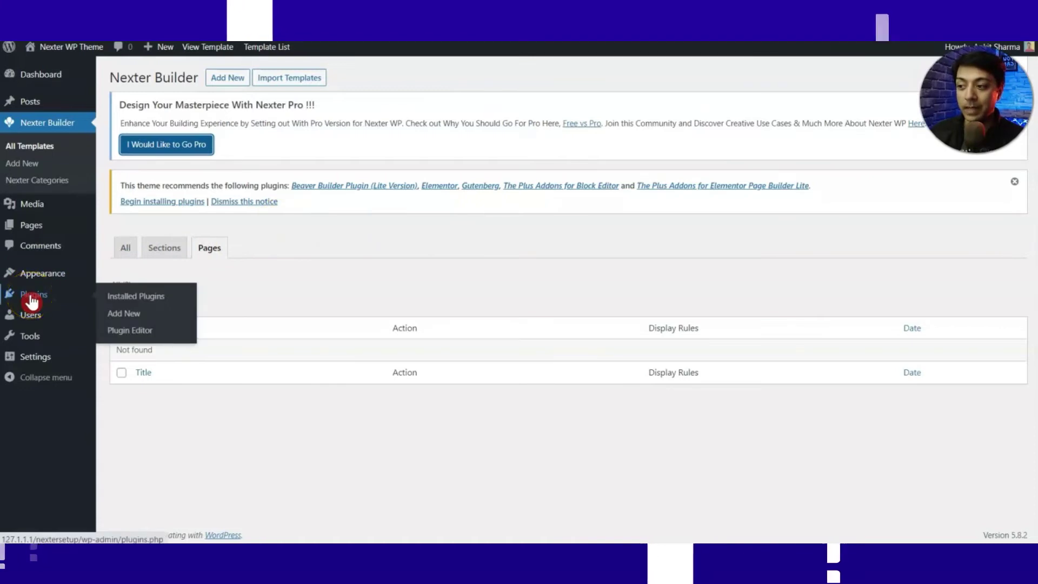
Upload the nexter-pro zip as a new plugin, install it, and activate it
{"action": "left_click", "coordinate": [126, 318]}
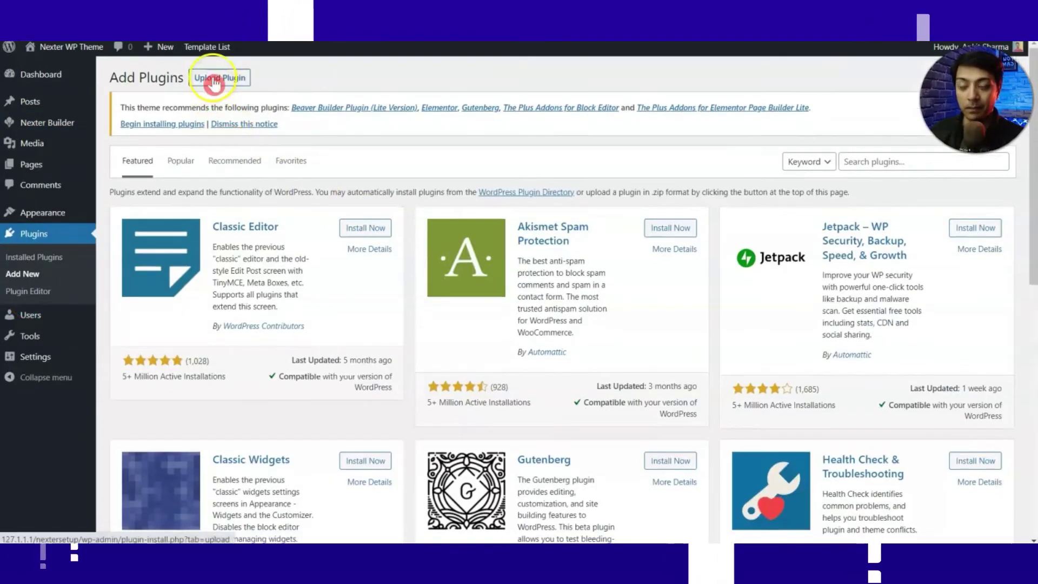
{"action": "left_click", "coordinate": [210, 80]}
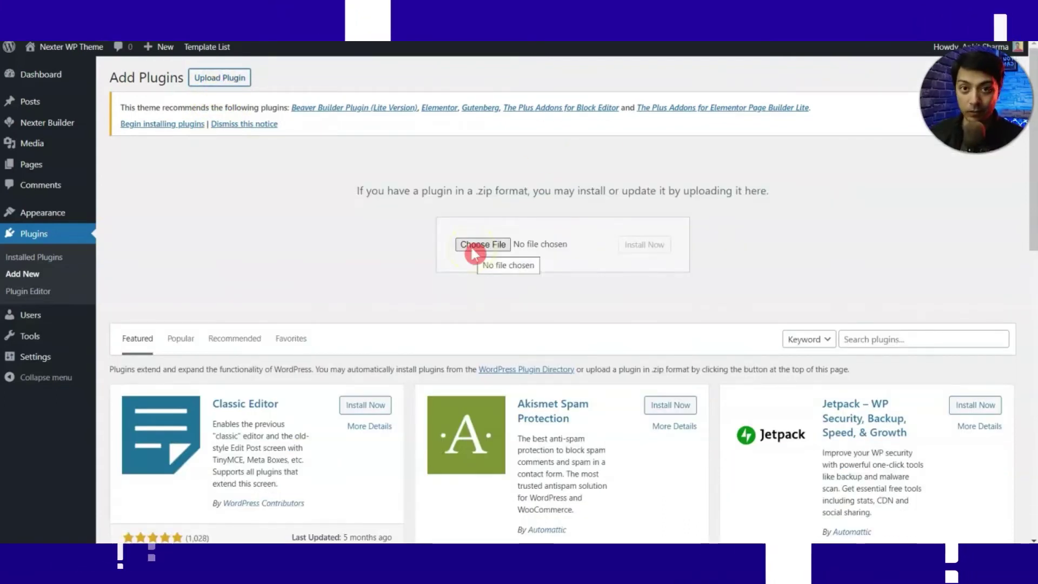
{"action": "left_click", "coordinate": [476, 247]}
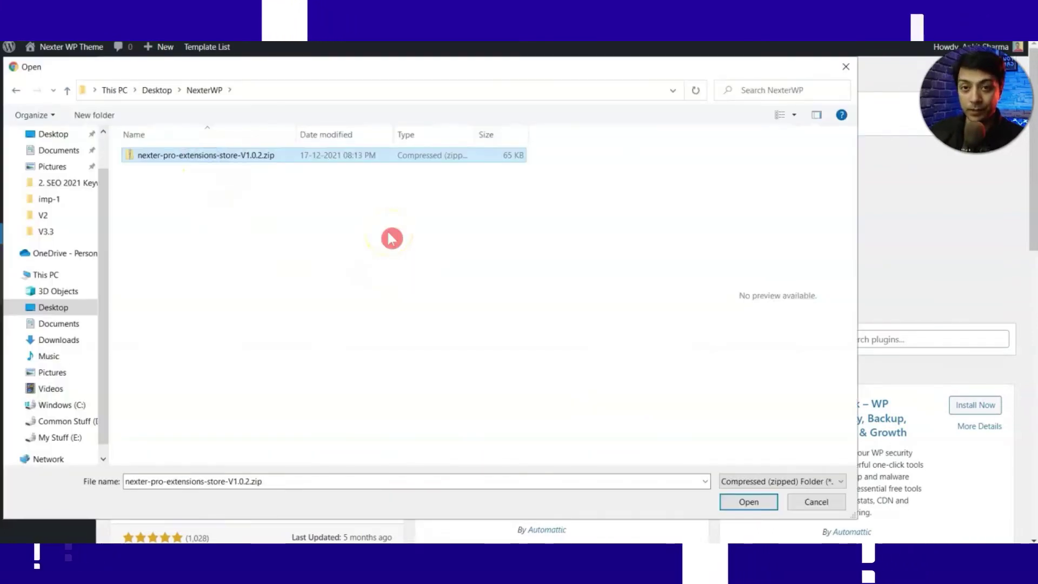
{"action": "left_click", "coordinate": [749, 502]}
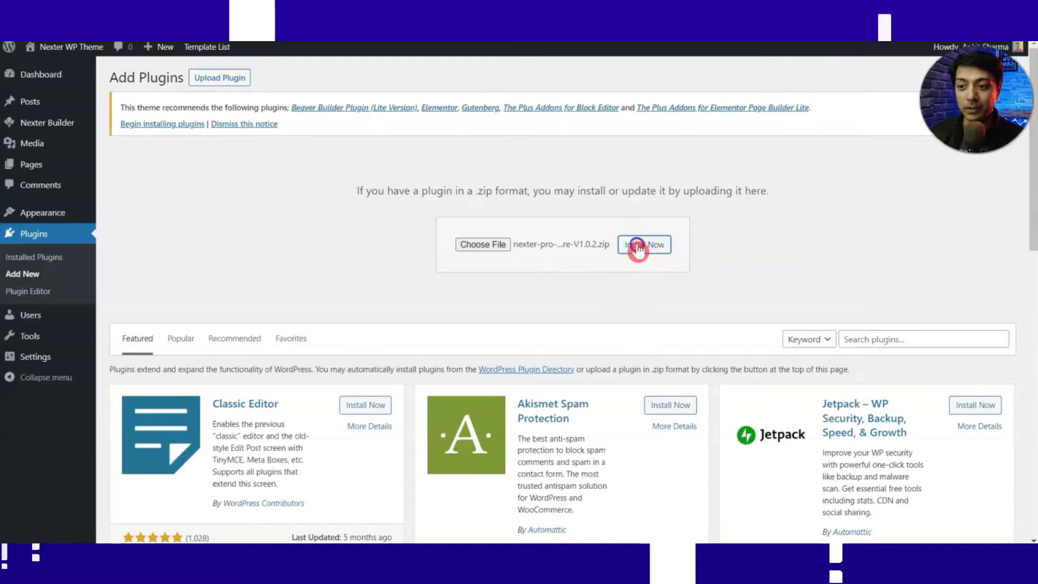
{"action": "left_click", "coordinate": [637, 248]}
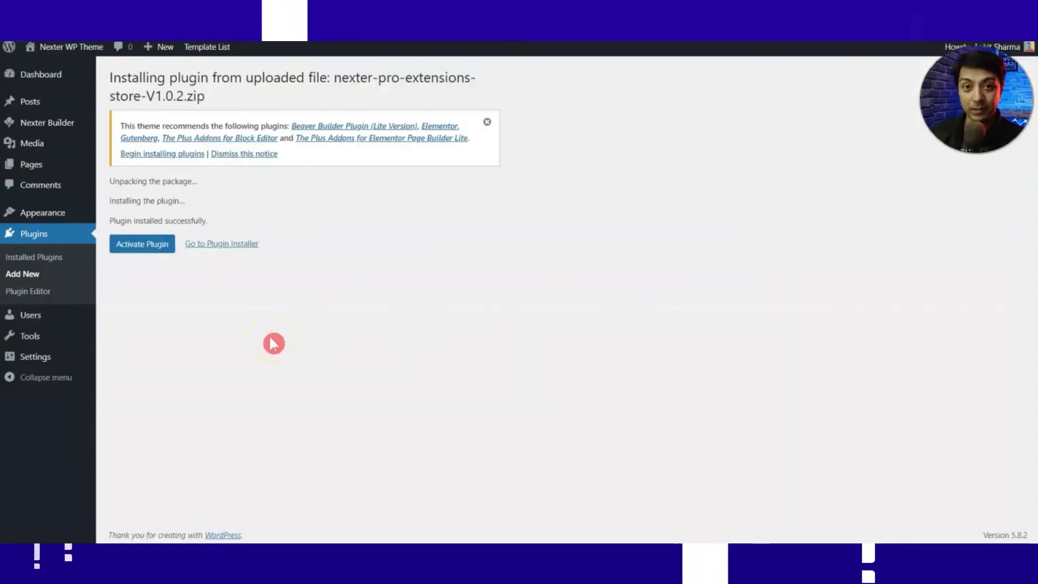
{"action": "left_click", "coordinate": [135, 249]}
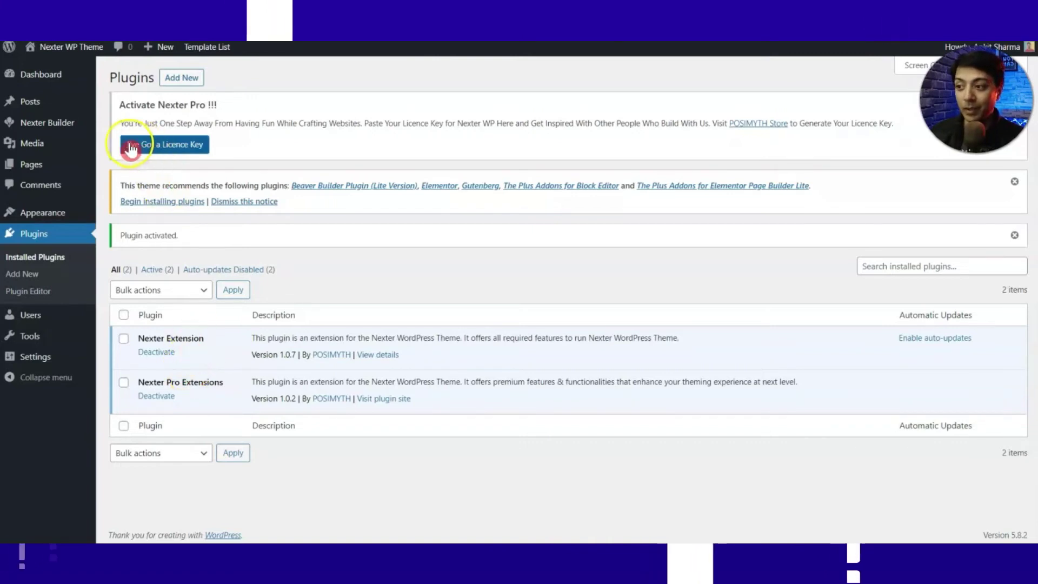
Bring up the license key form on the Activate tab of Appearance > Nexter Settings
{"action": "left_click", "coordinate": [183, 153]}
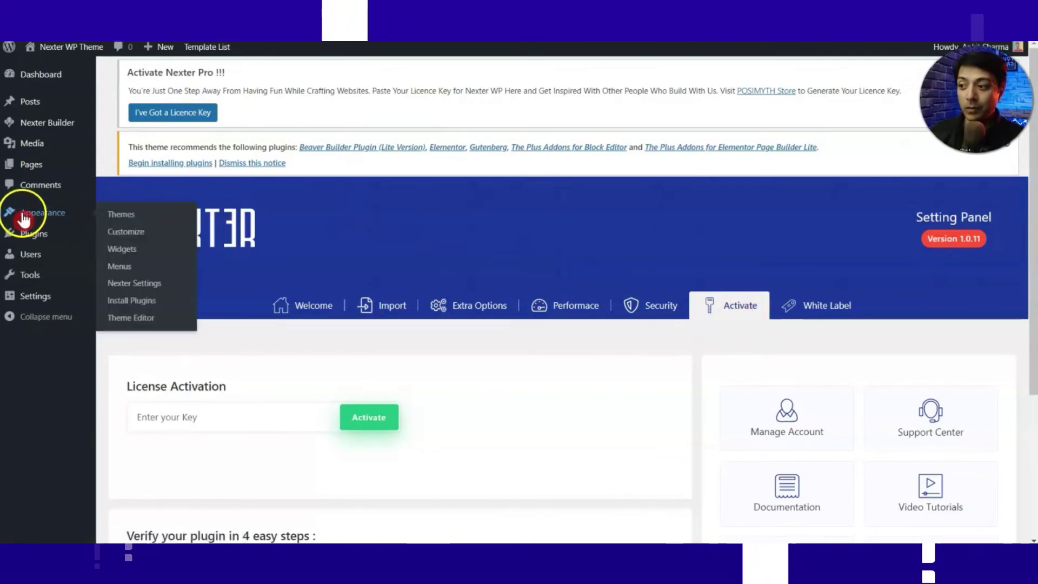
{"action": "mouse_move", "coordinate": [42, 212]}
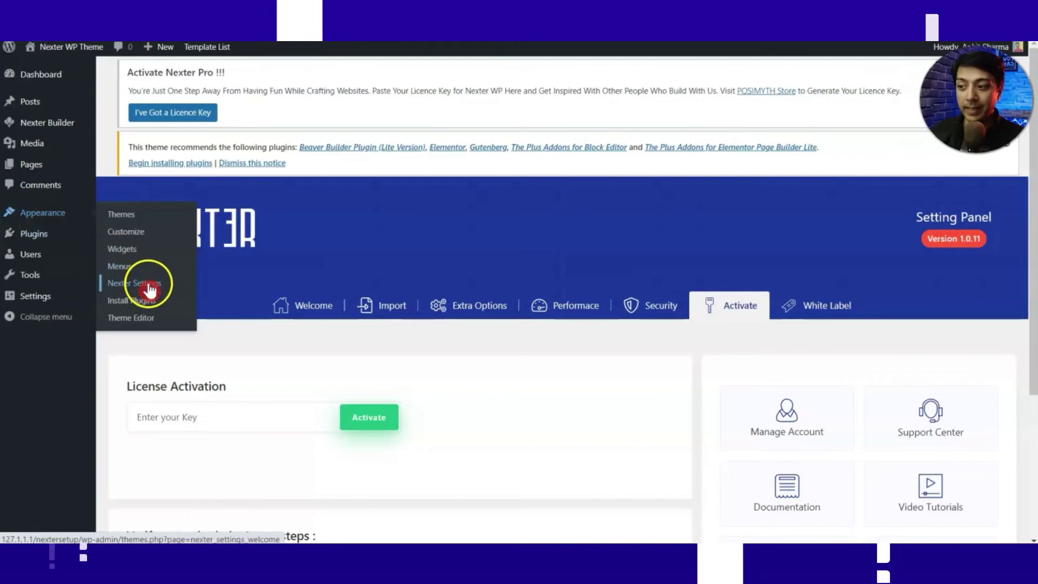
{"action": "left_click", "coordinate": [150, 290]}
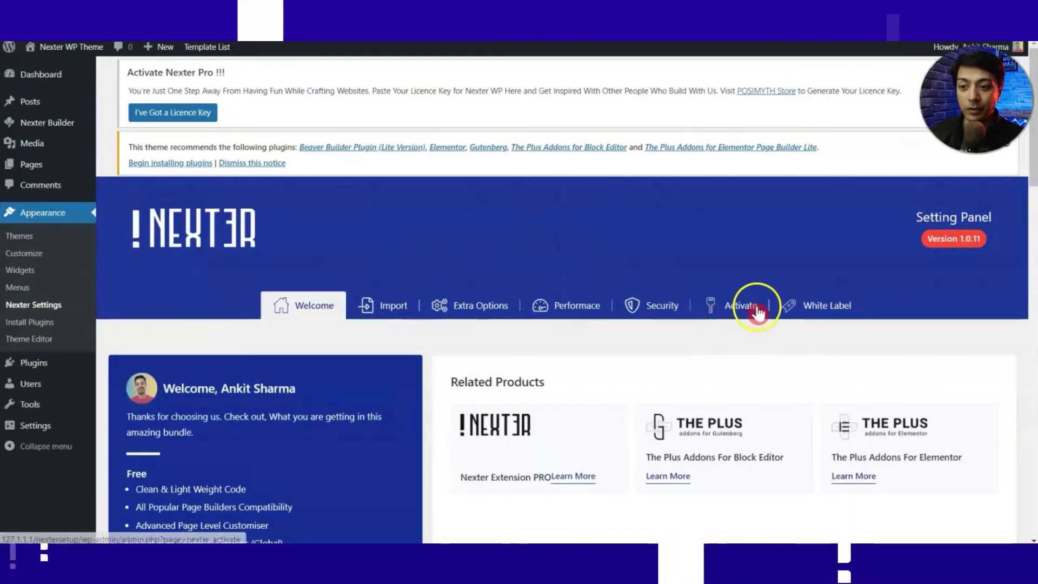
{"action": "left_click", "coordinate": [751, 312]}
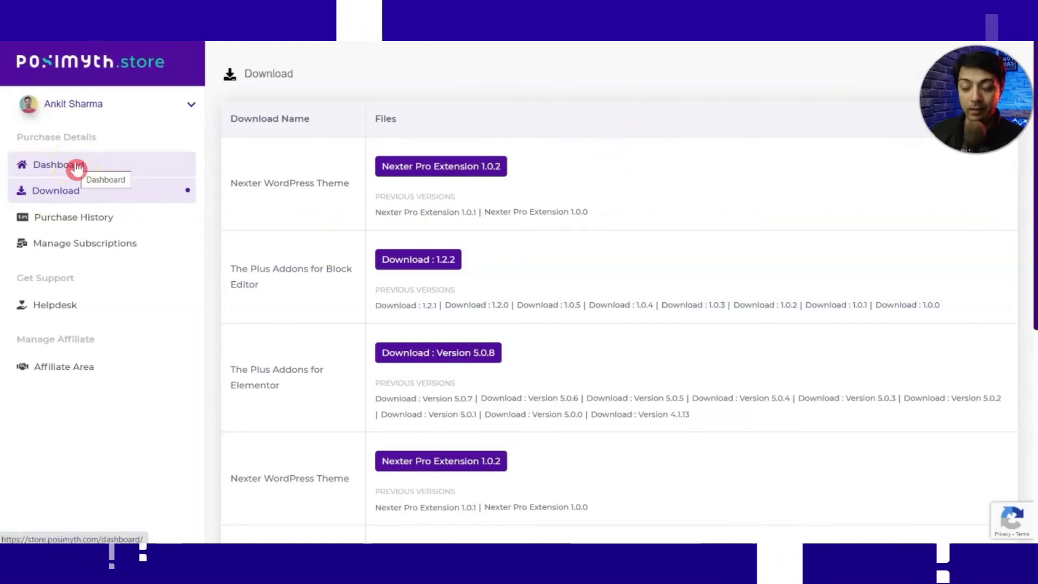
Copy the Nexter WordPress Theme license key from the store account Dashboard
{"action": "left_click", "coordinate": [61, 169]}
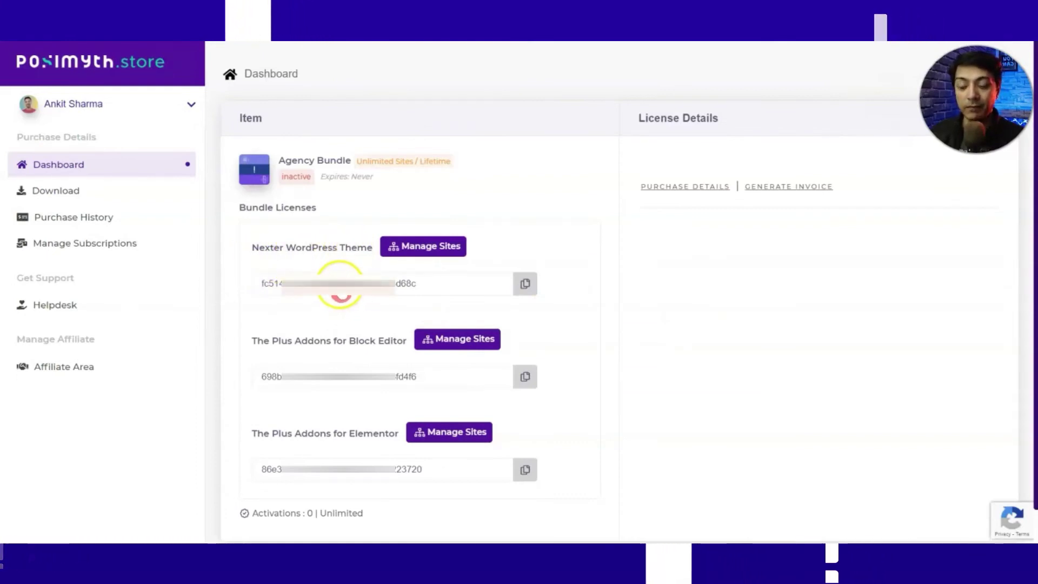
{"action": "left_click", "coordinate": [522, 282]}
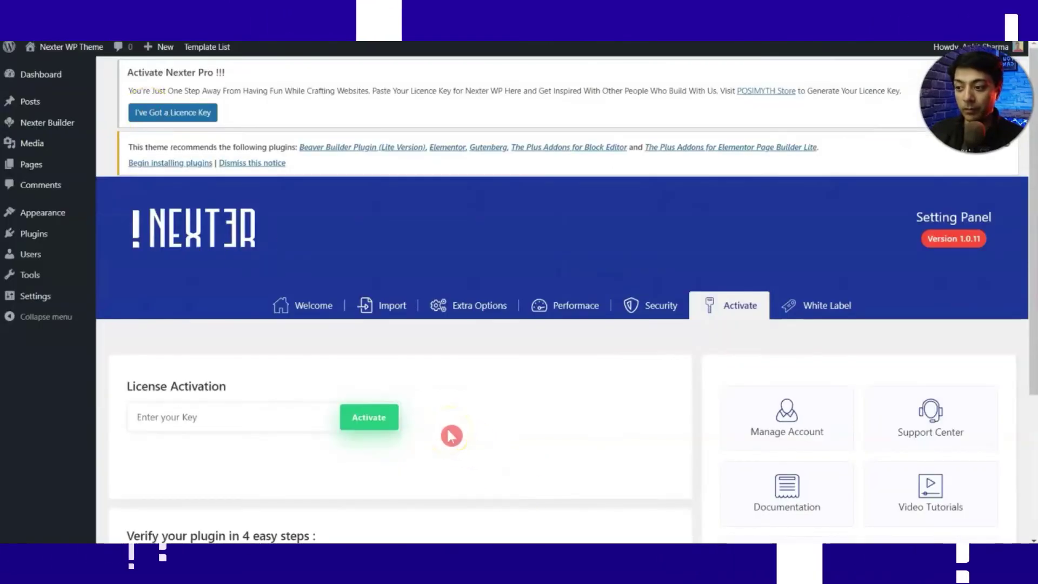
Paste the copied key into the License Activation field and activate it
{"action": "key", "text": "ctrl+v"}
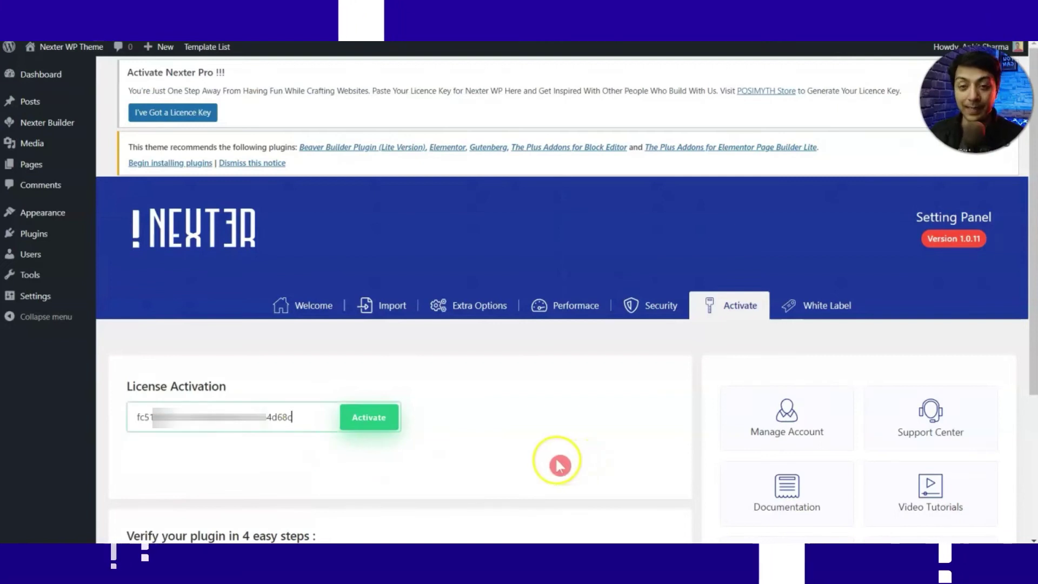
{"action": "left_click", "coordinate": [383, 427]}
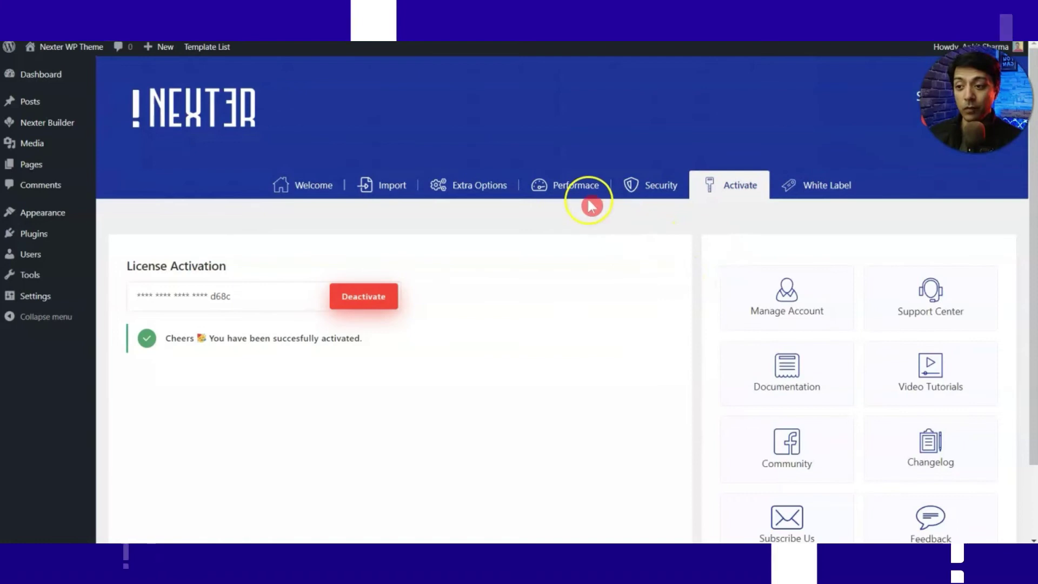
Review Nexter's Performance and Security settings, then return to Nexter Builder > All Templates
{"action": "left_click", "coordinate": [579, 194]}
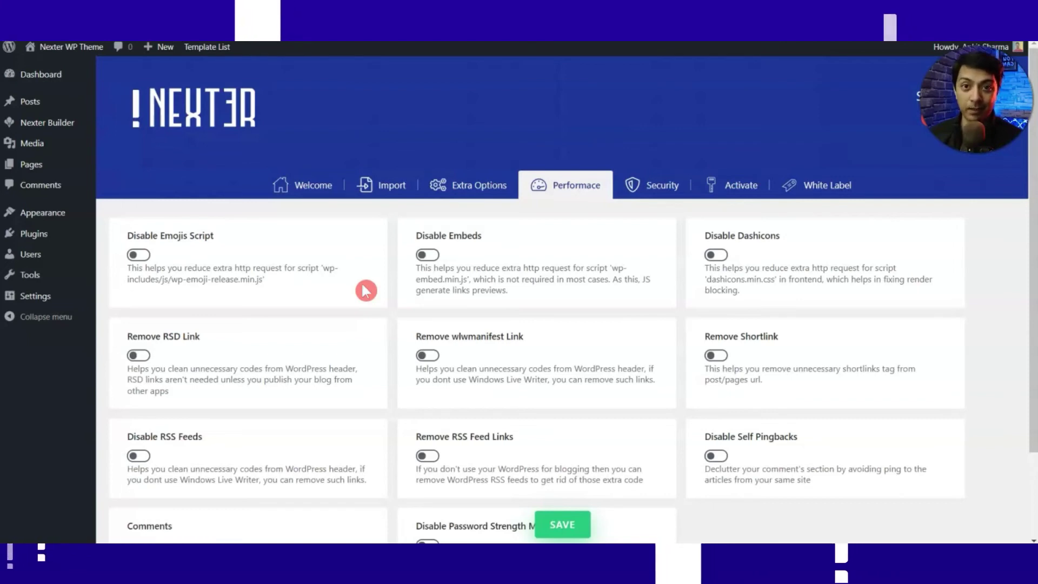
{"action": "left_click", "coordinate": [155, 249]}
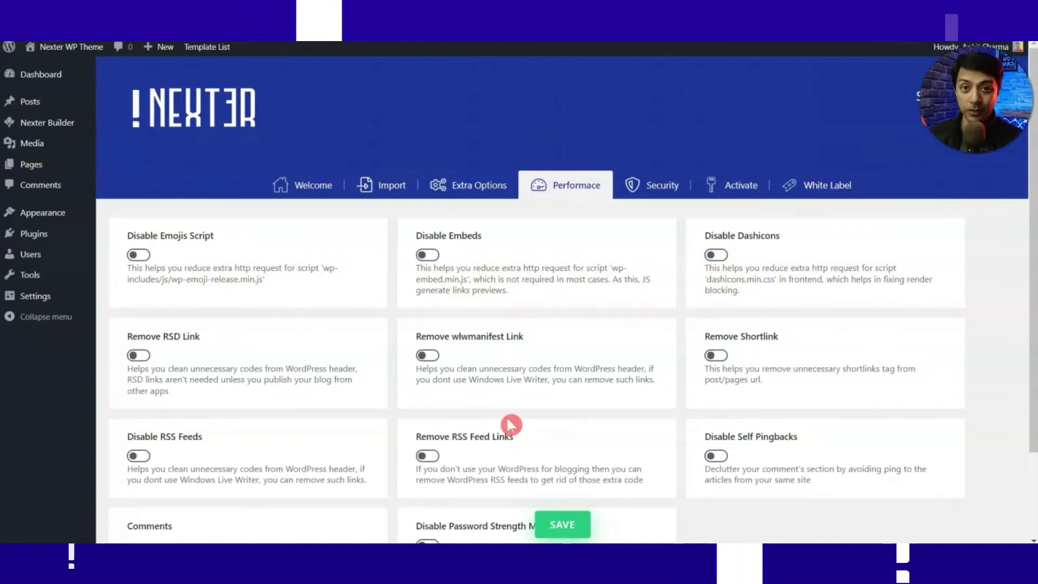
{"action": "left_click", "coordinate": [650, 193]}
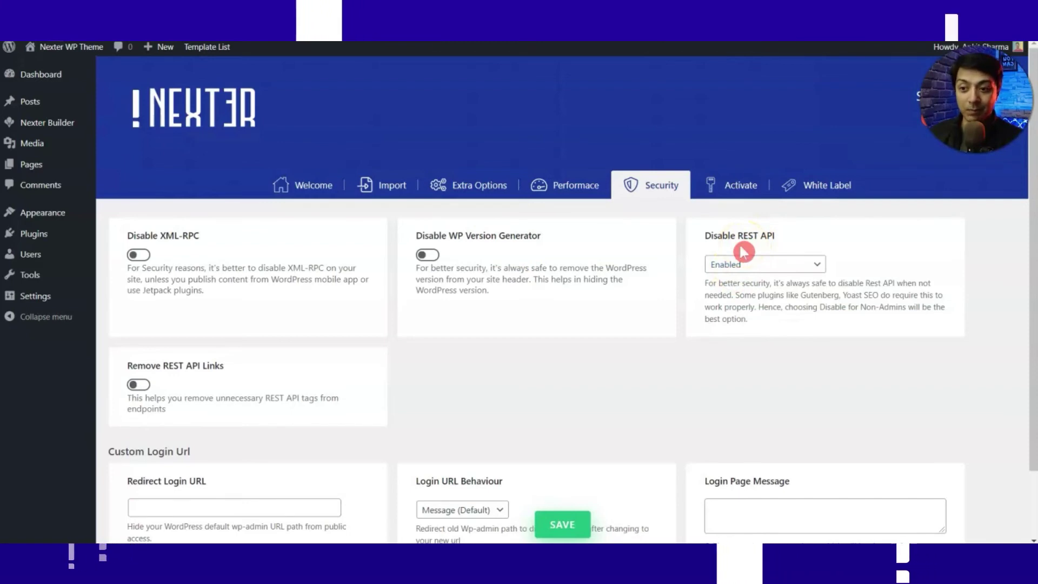
{"action": "scroll", "coordinate": [216, 476], "scroll_direction": "down", "scroll_amount": 2}
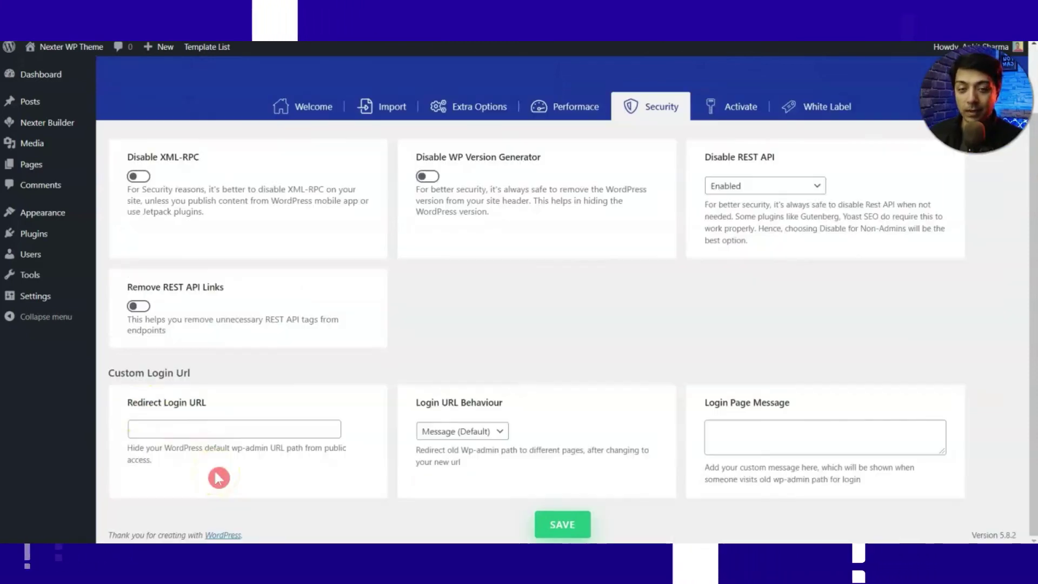
{"action": "left_click", "coordinate": [199, 468]}
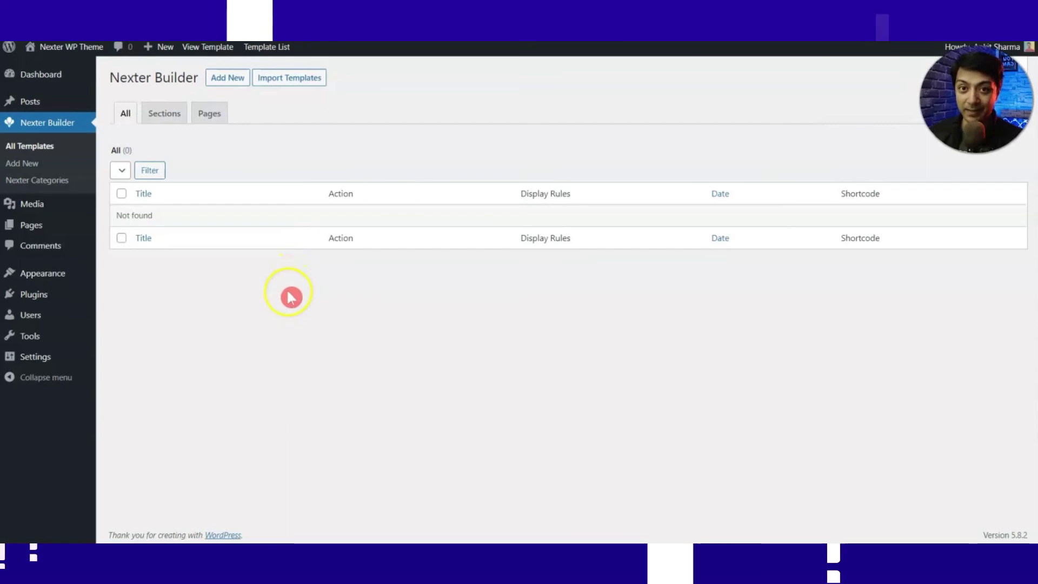
Start a new Nexter Builder template and choose Sections as its layout
{"action": "left_click", "coordinate": [228, 79]}
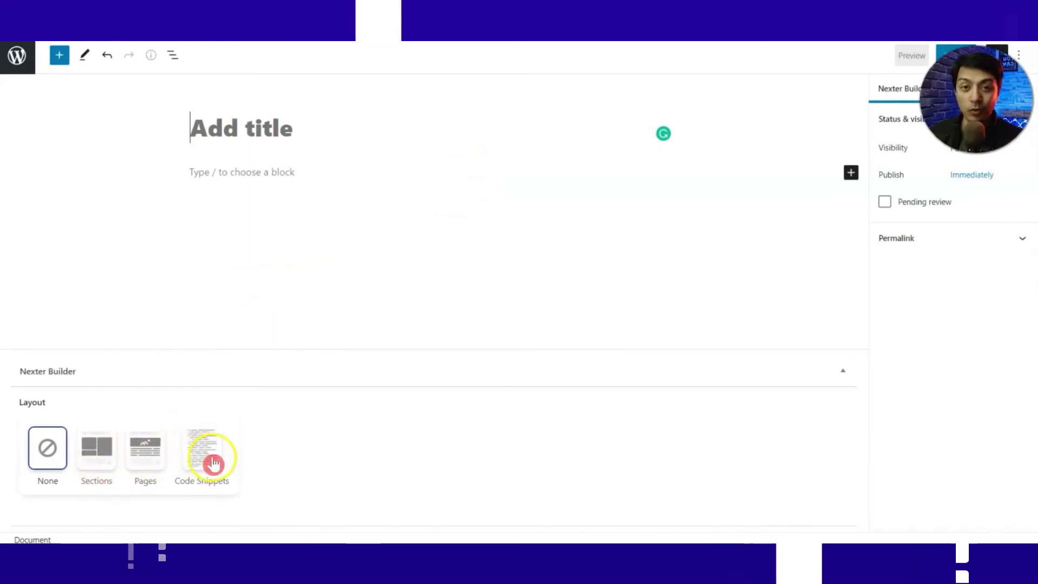
{"action": "left_click", "coordinate": [101, 457]}
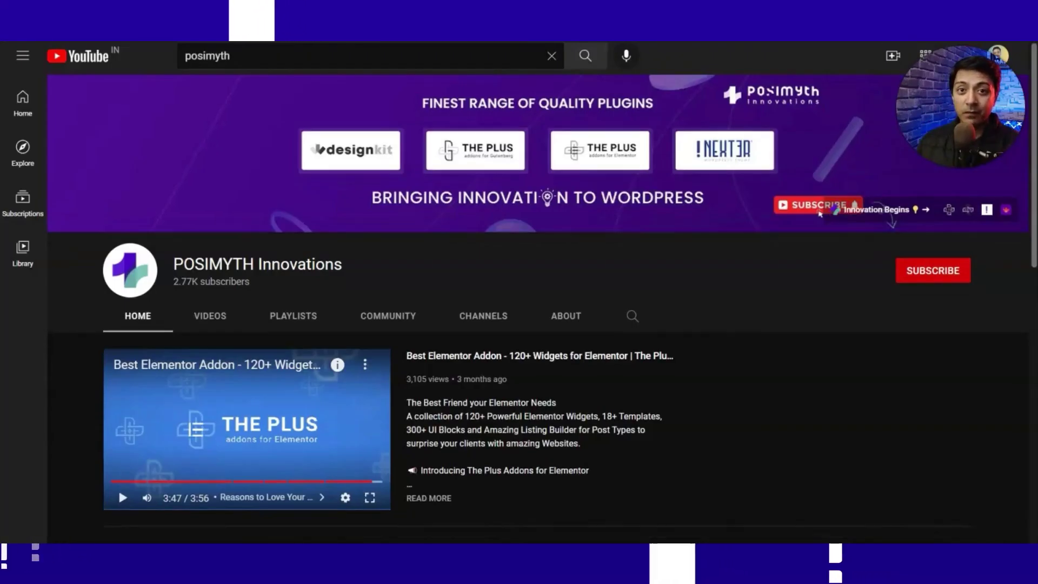
Scroll down the POSIMYTH Innovations YouTube channel to its Plus Addons playlist and popular uploads
{"action": "scroll", "coordinate": [519, 292], "scroll_direction": "down", "scroll_amount": 5}
{"action": "scroll", "coordinate": [519, 324], "scroll_direction": "down", "scroll_amount": 5}
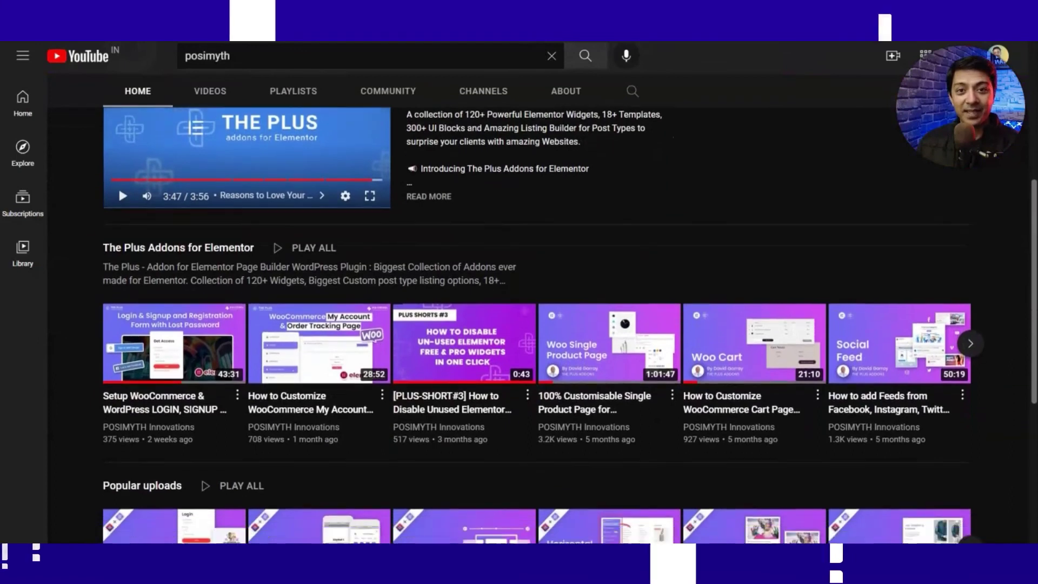